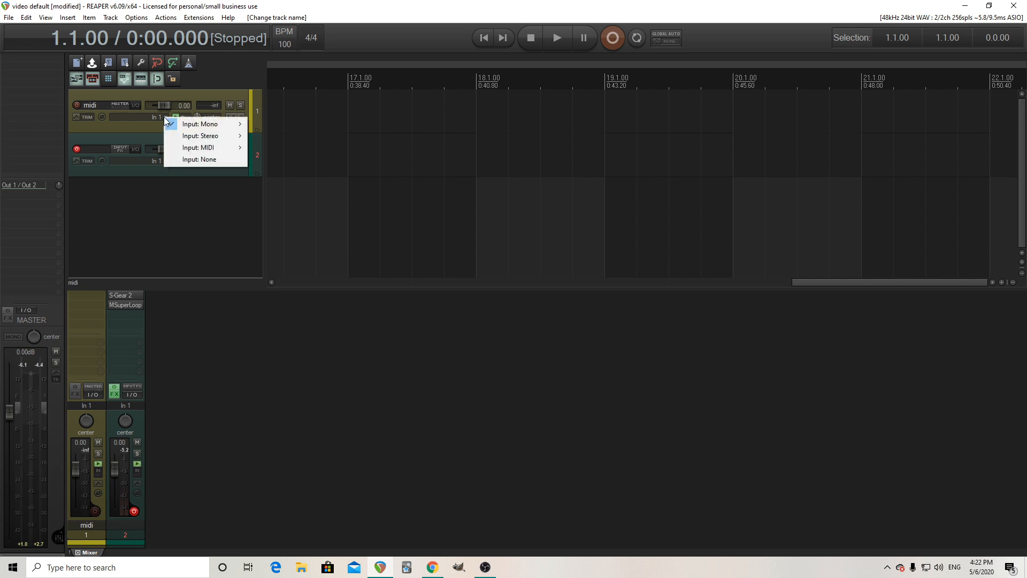
Step: Set the midi track's input to all channels of the MOTU M Series MIDI In
{"action": "mouse_move", "coordinate": [198, 147]}
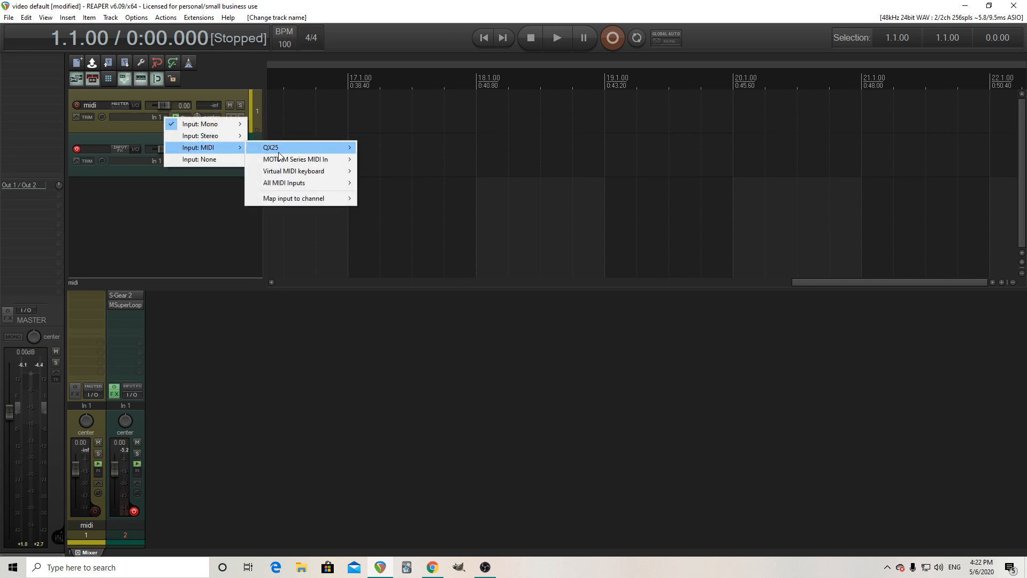
{"action": "mouse_move", "coordinate": [284, 158]}
{"action": "left_click", "coordinate": [381, 160]}
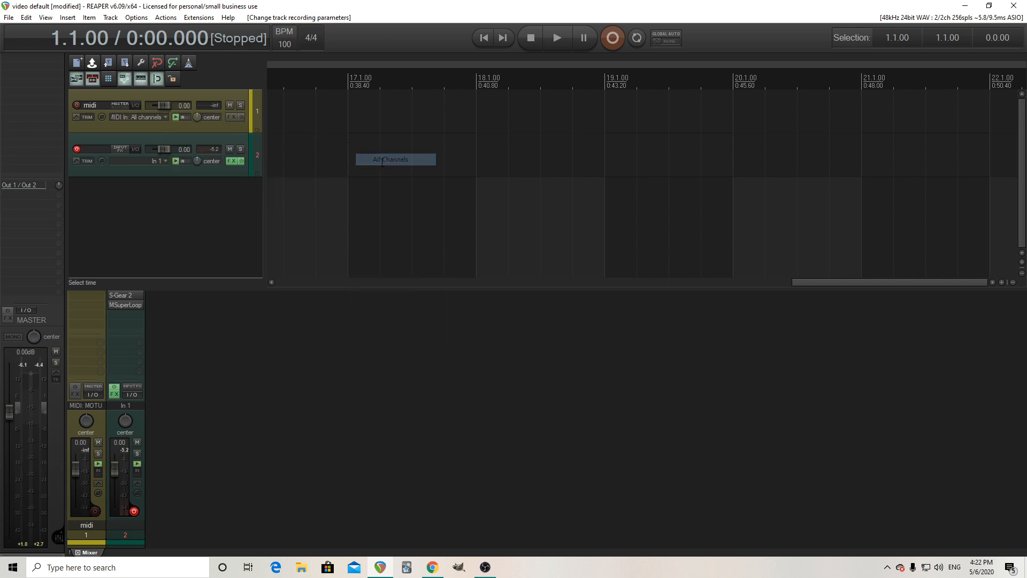
Step: Arm the midi track for recording and route a send from it to track 2, keeping the default send settings
{"action": "left_click", "coordinate": [94, 511]}
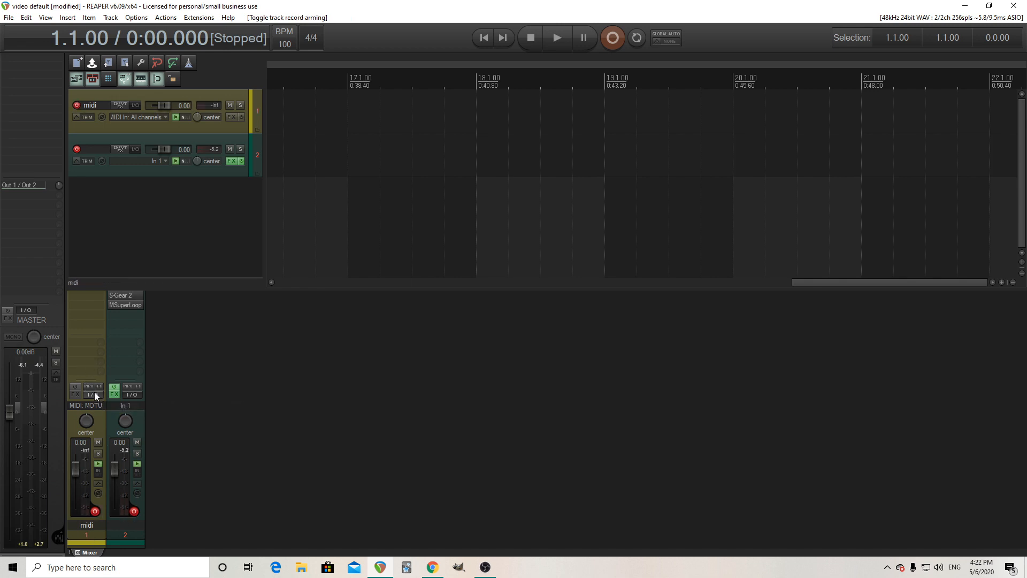
{"action": "left_click_drag", "start_coordinate": [92, 395], "coordinate": [130, 331]}
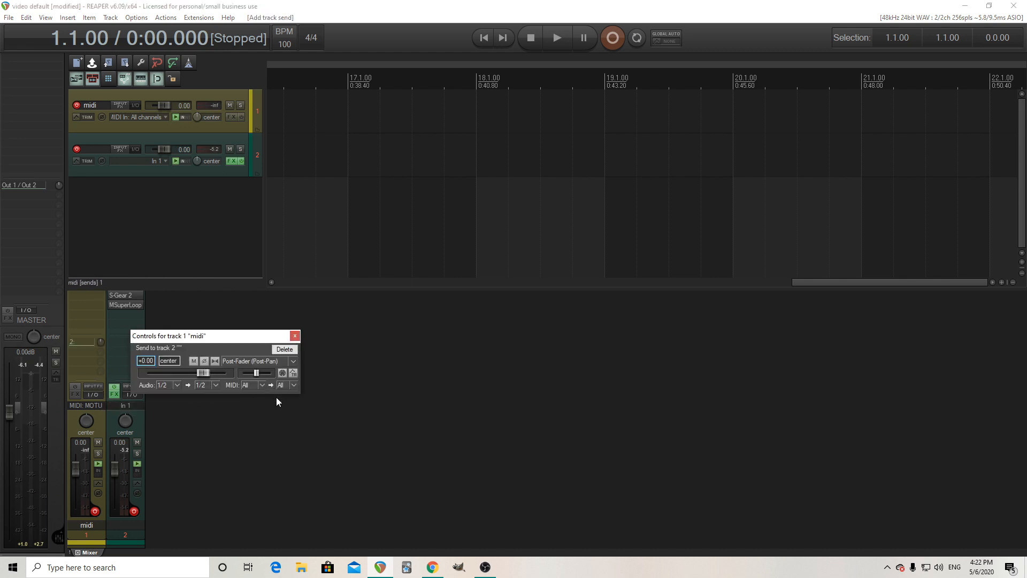
{"action": "left_click", "coordinate": [294, 336]}
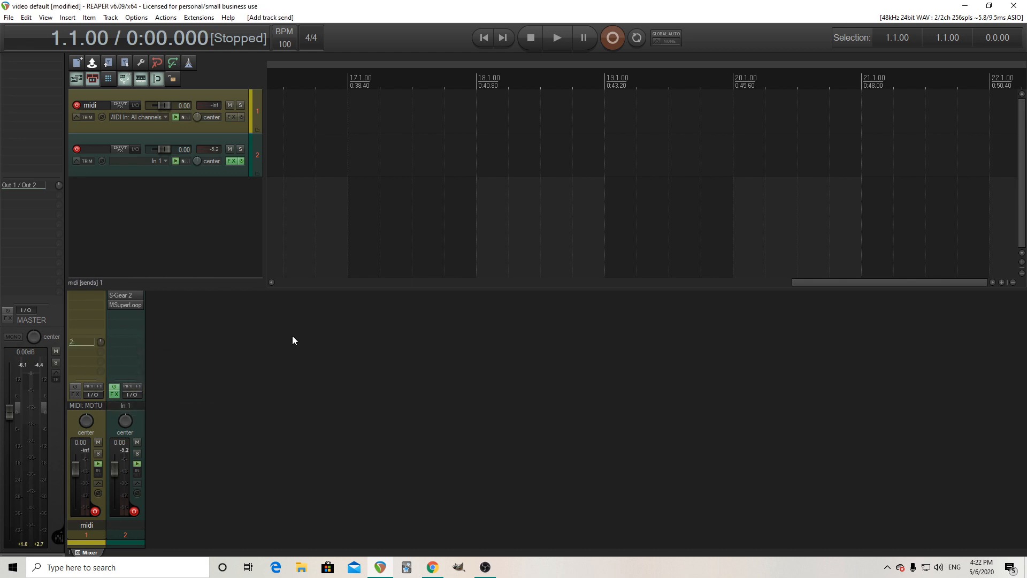
Step: Open the S-Gear 2 amp plugin on track 2, look over its settings and close it
{"action": "left_click", "coordinate": [127, 294]}
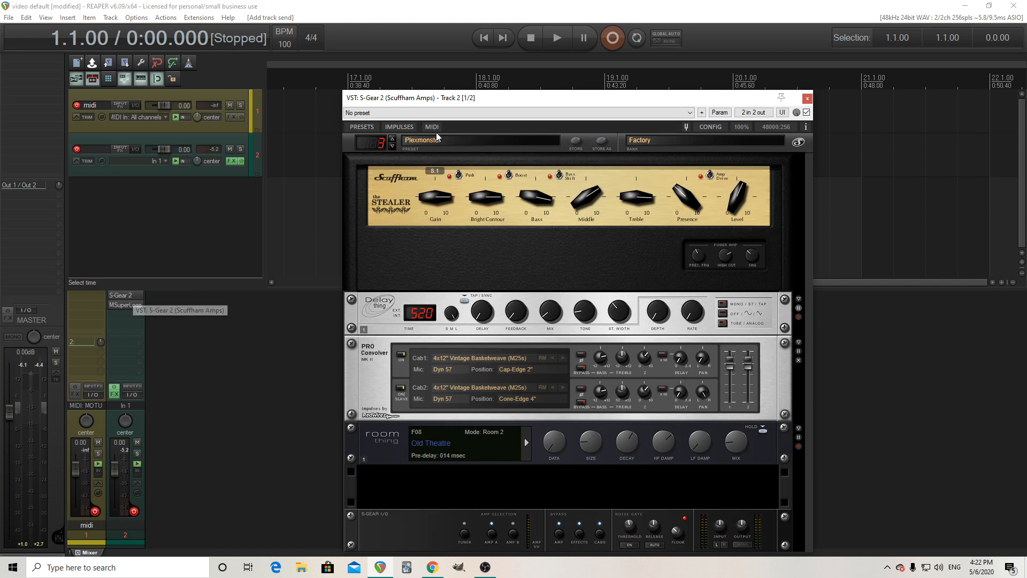
{"action": "left_click_drag", "start_coordinate": [455, 103], "coordinate": [420, 41]}
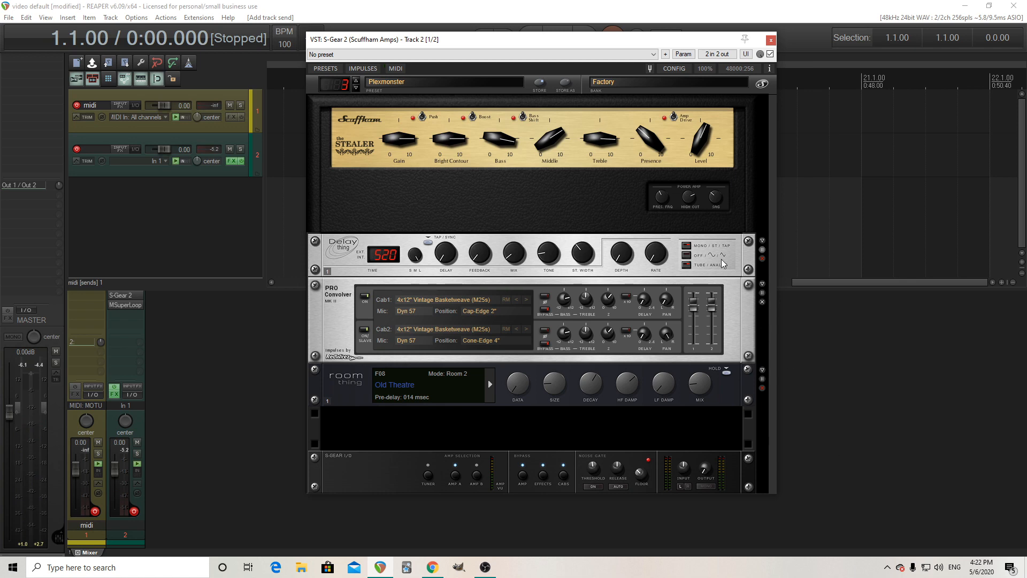
{"action": "left_click", "coordinate": [771, 41]}
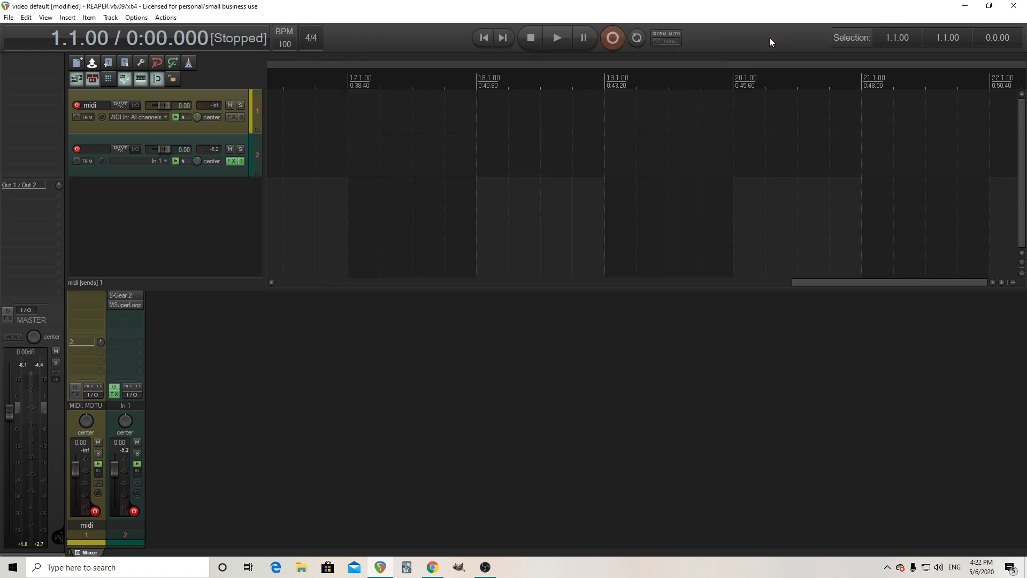
Step: Open the MSuperLooper plugin on track 2 and turn its Autostart threshold off
{"action": "left_click", "coordinate": [127, 304]}
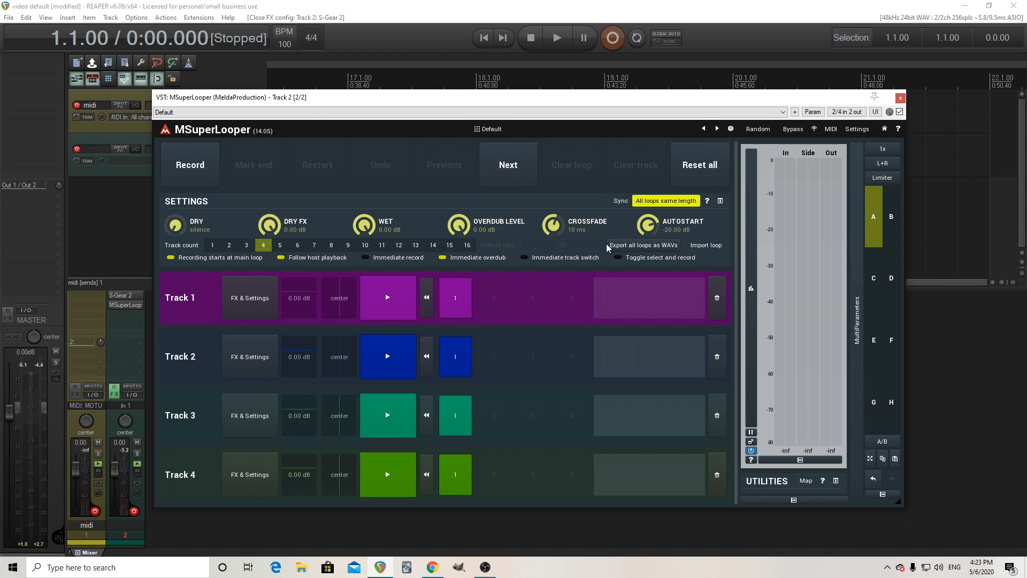
{"action": "left_click_drag", "start_coordinate": [648, 226], "coordinate": [648, 196]}
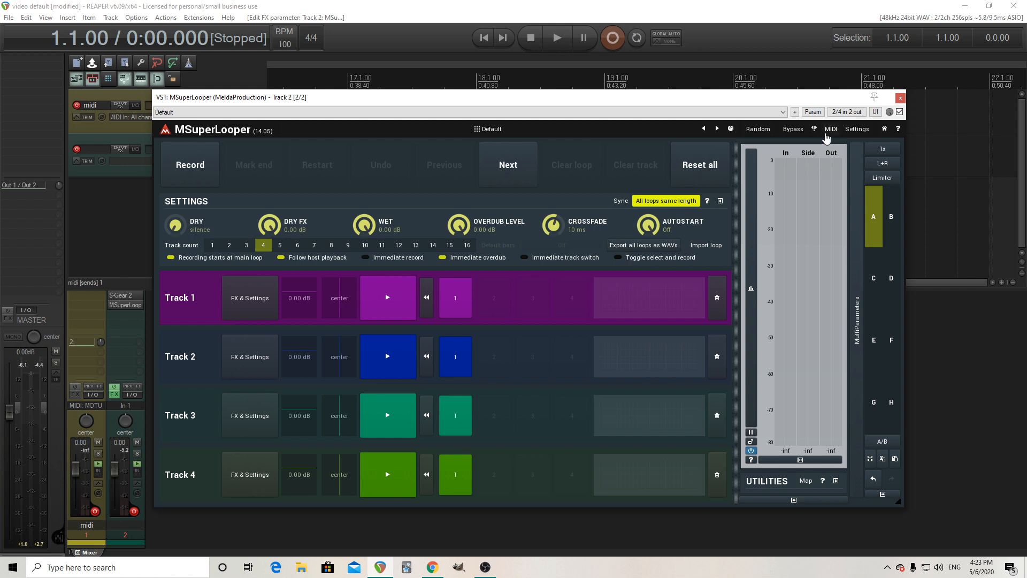
Step: Load the "Chan basic" preset in MSuperLooper's MIDI settings, review its note assignments and accept the settings
{"action": "left_click", "coordinate": [830, 130]}
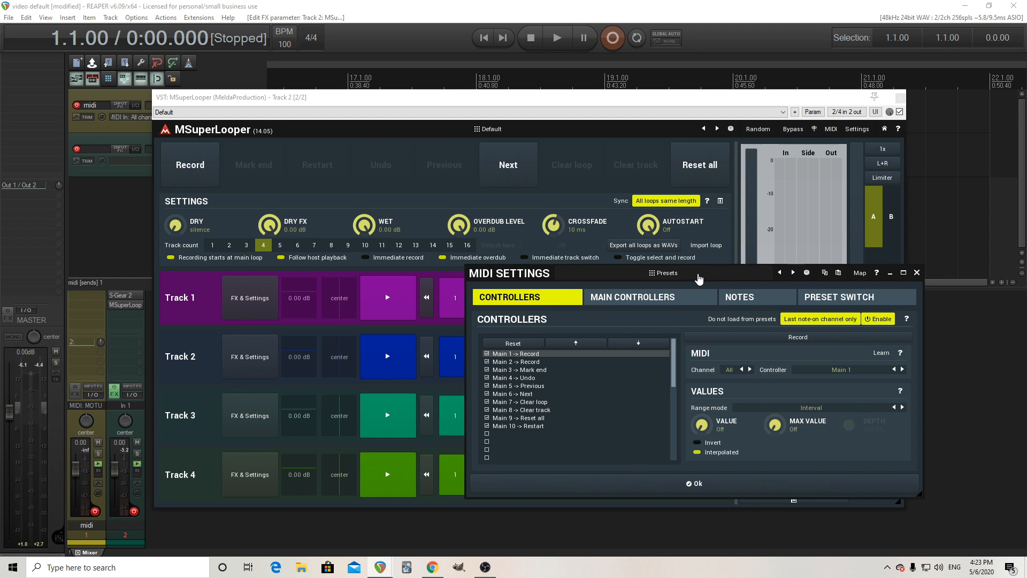
{"action": "left_click", "coordinate": [698, 275]}
{"action": "double_click", "coordinate": [583, 198]}
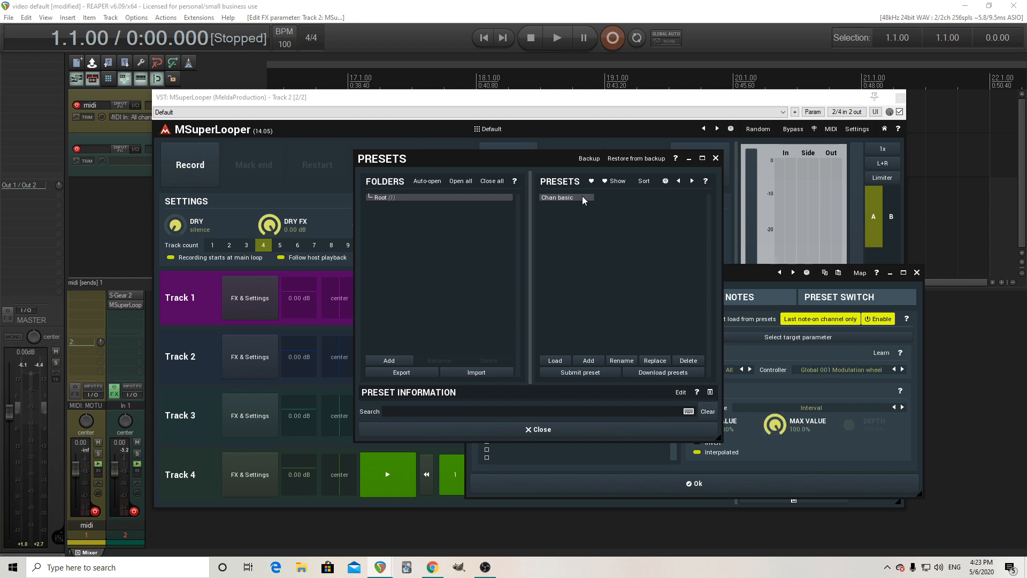
{"action": "left_click", "coordinate": [585, 430]}
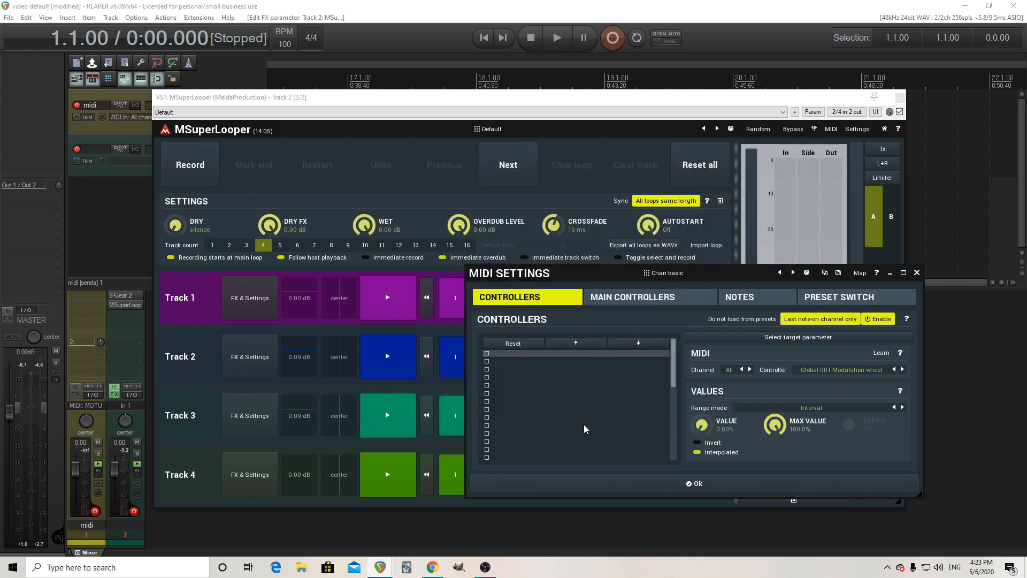
{"action": "left_click", "coordinate": [740, 298]}
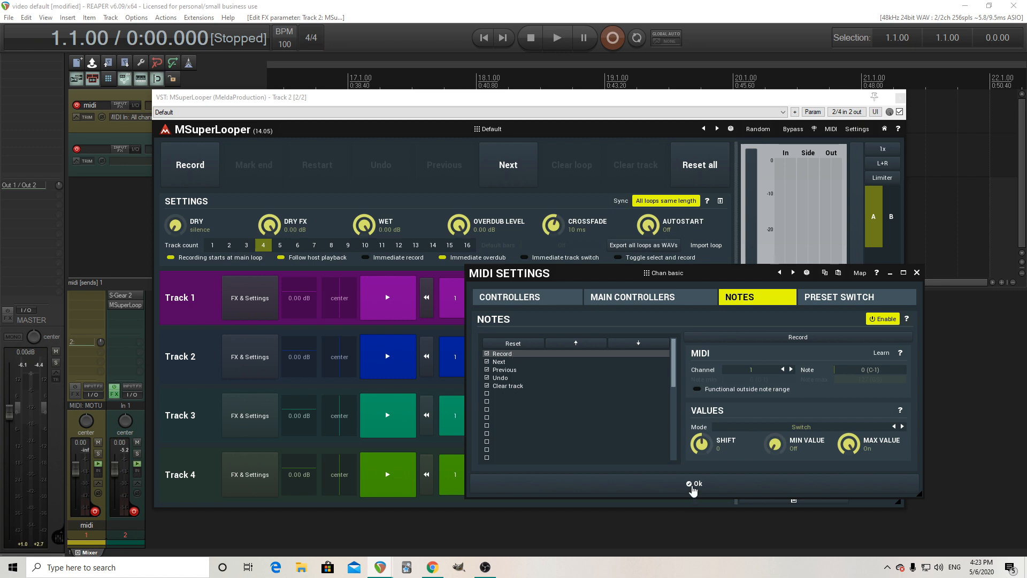
{"action": "left_click", "coordinate": [693, 484]}
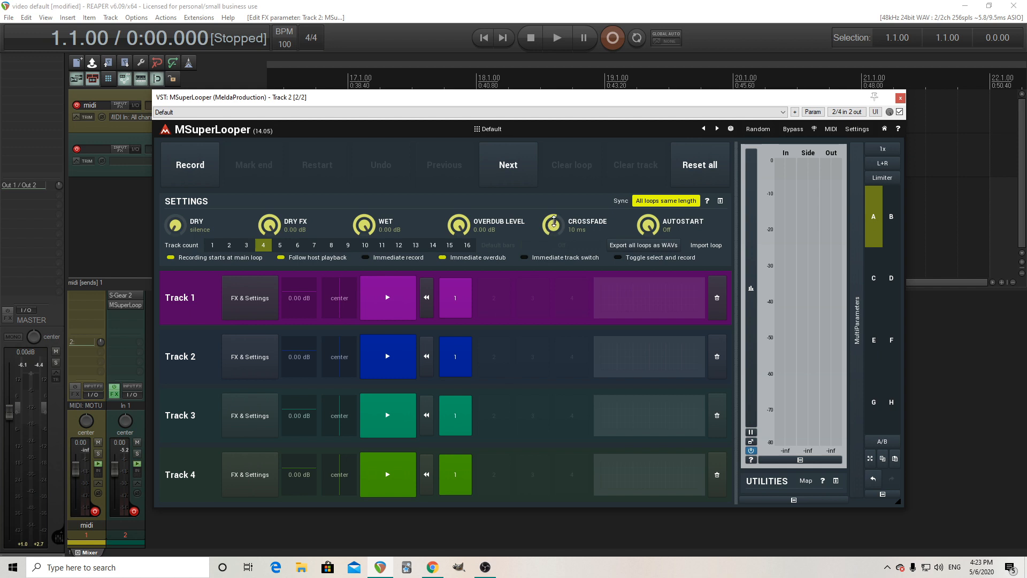
Step: Configure MSuperLooper with 0 ms crossfade, -3.28 dB overdub level, the limiter on and Follow host playback off
{"action": "left_click_drag", "start_coordinate": [553, 225], "coordinate": [553, 249]}
{"action": "left_click", "coordinate": [897, 180]}
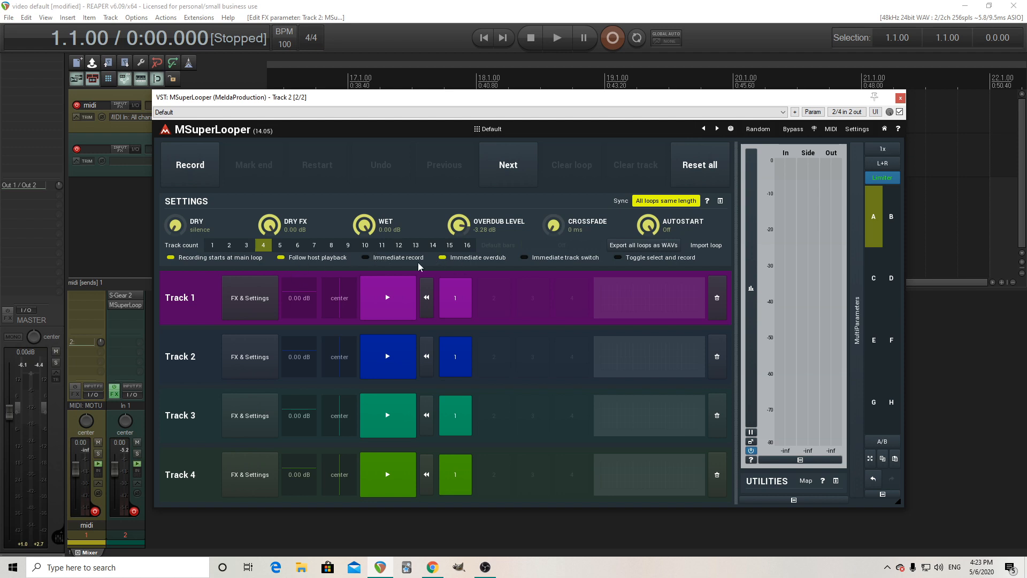
{"action": "left_click", "coordinate": [320, 260]}
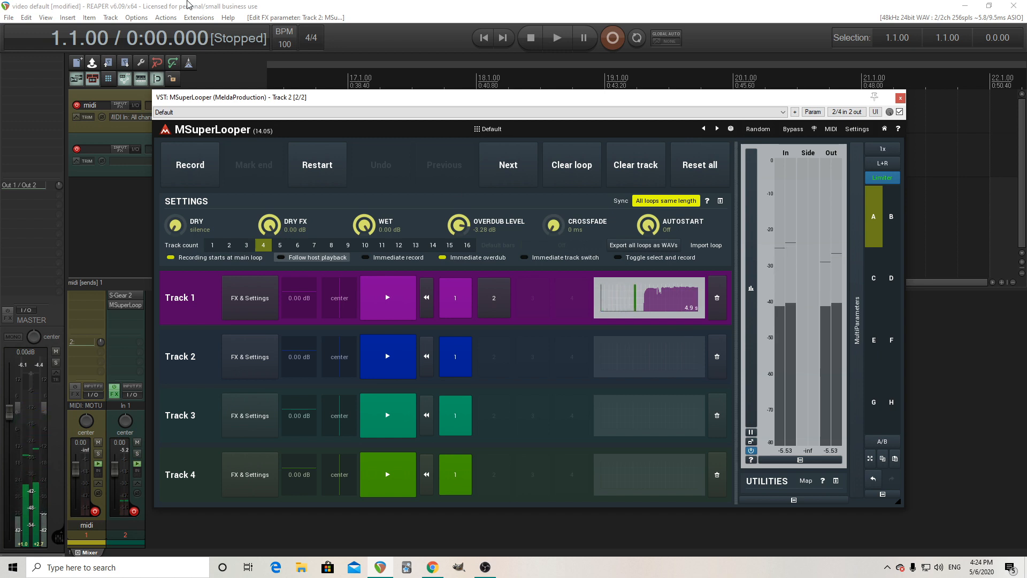
Step: Silence the looper's Track 1 and make Track 2 the selected track
{"action": "left_click", "coordinate": [387, 298]}
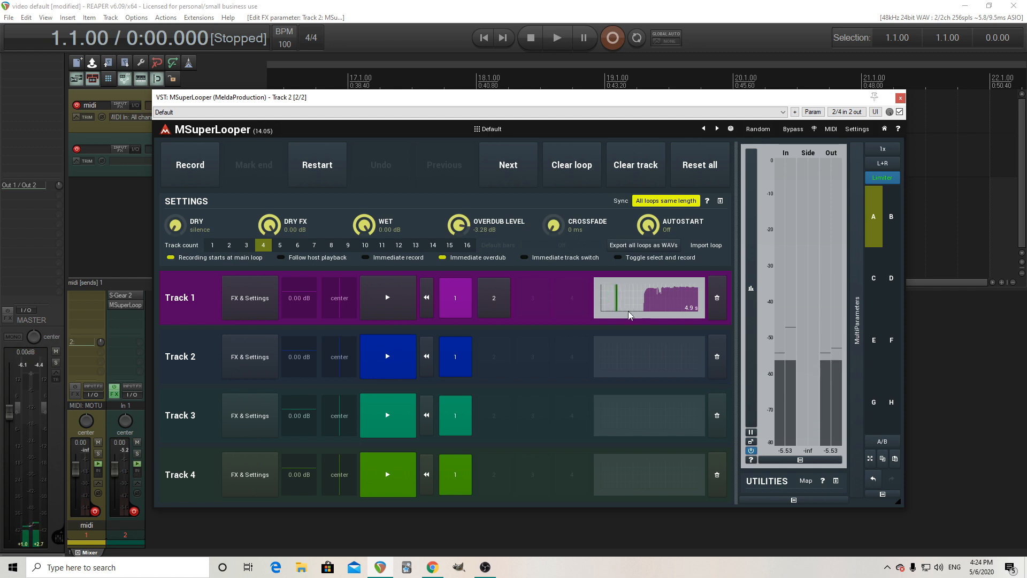
{"action": "left_click", "coordinate": [601, 341]}
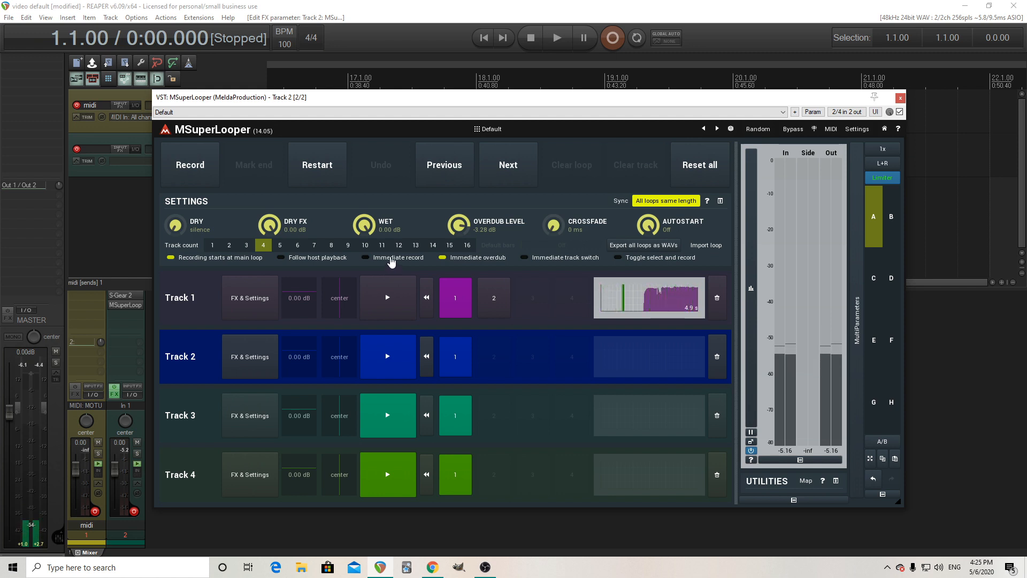
Step: Enable Immediate record and switch Track 1's loop playback on and off again
{"action": "left_click", "coordinate": [391, 258]}
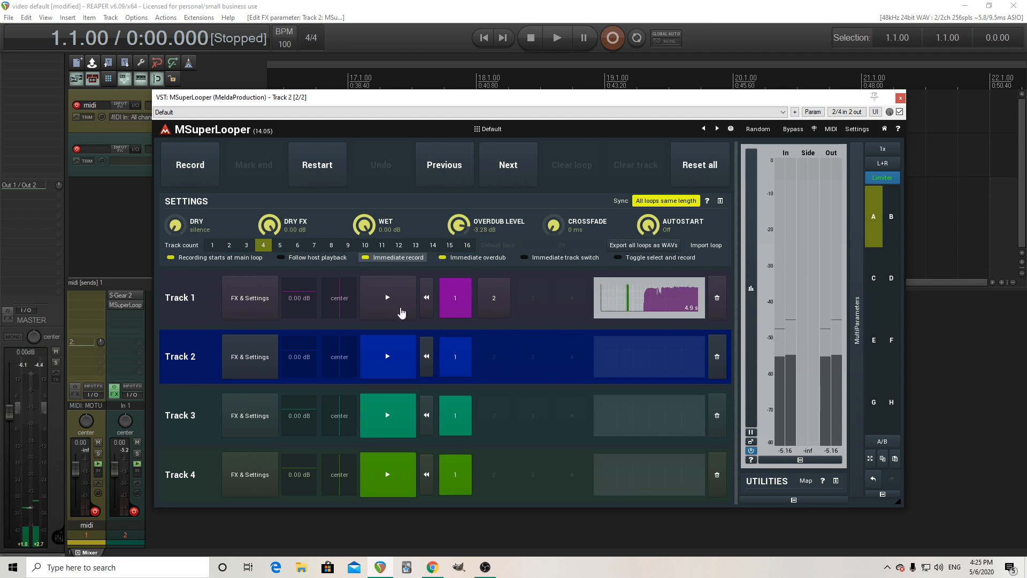
{"action": "left_click", "coordinate": [402, 312]}
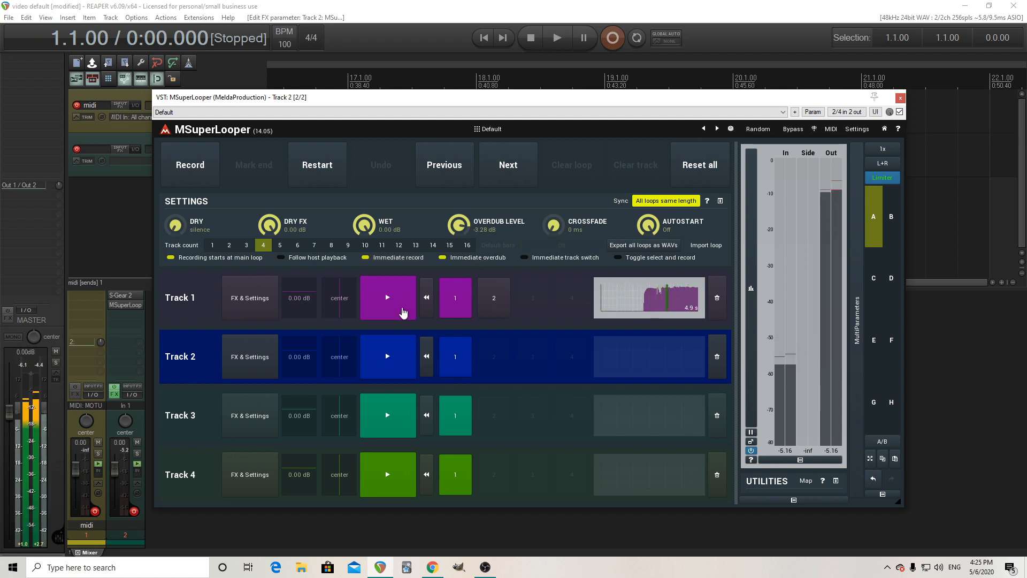
{"action": "left_click", "coordinate": [403, 311]}
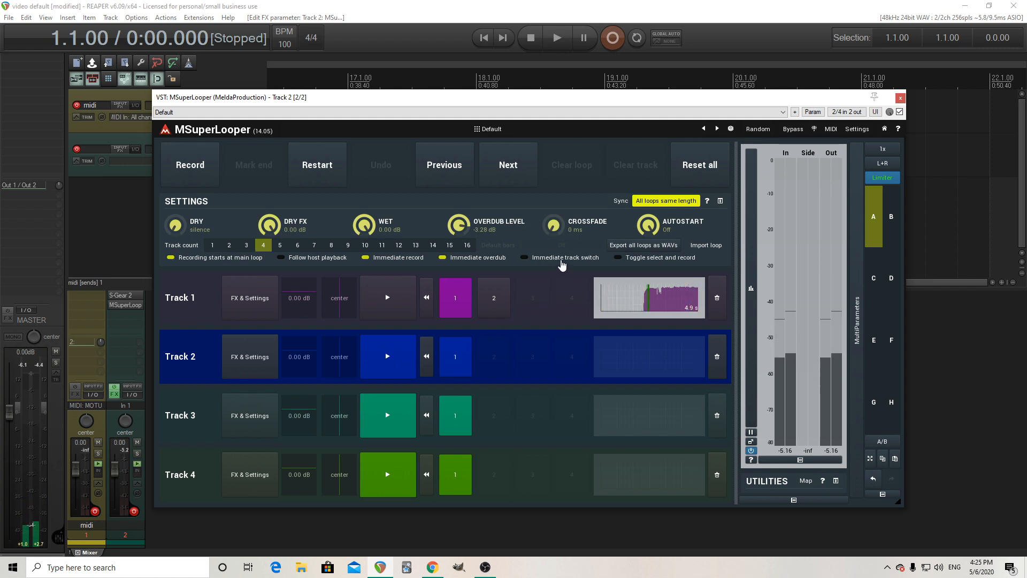
Step: Enable Immediate track switch and reset all loops in the looper
{"action": "left_click", "coordinate": [197, 290]}
{"action": "left_click", "coordinate": [531, 257]}
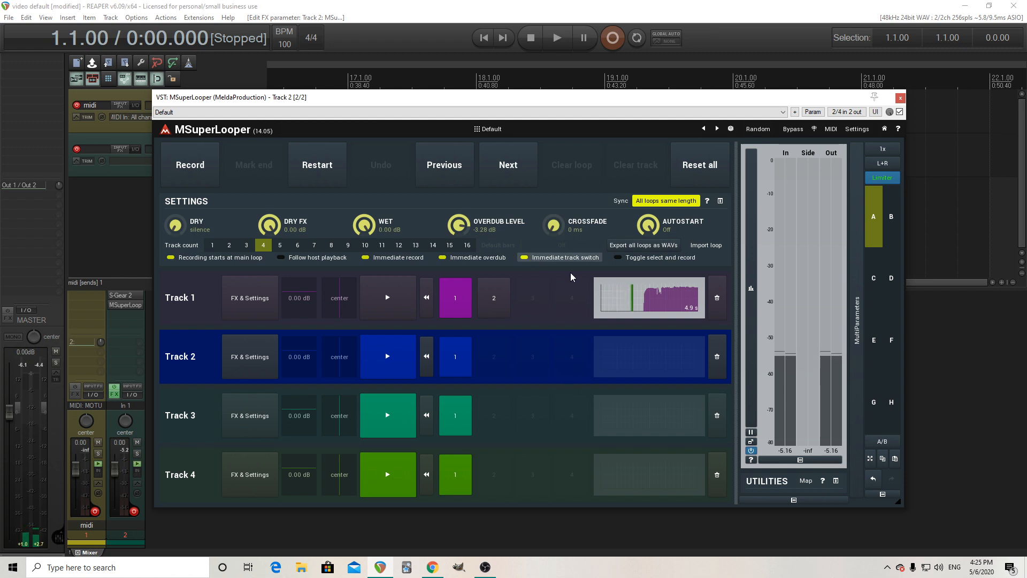
{"action": "left_click", "coordinate": [543, 271]}
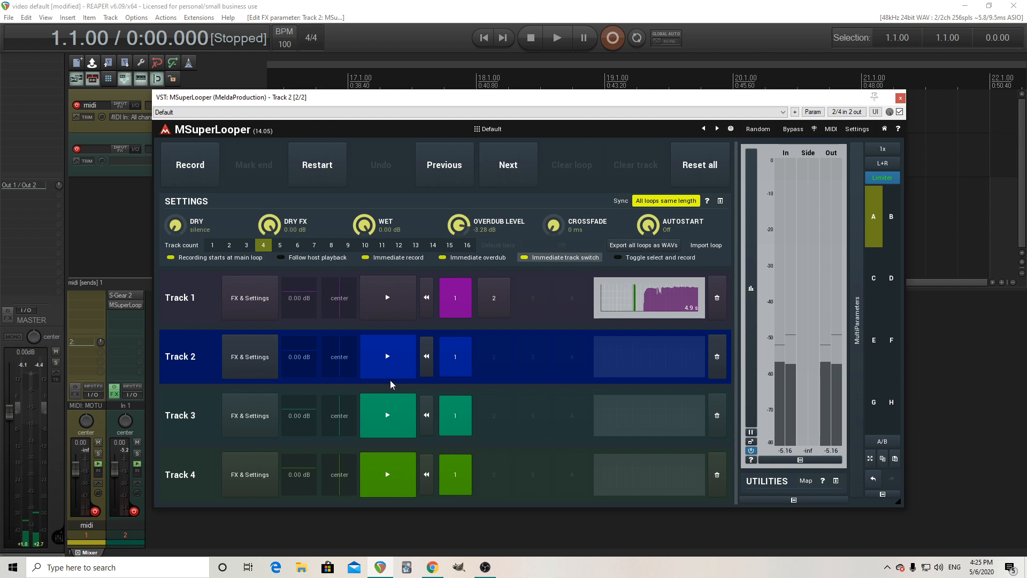
{"action": "left_click", "coordinate": [706, 175]}
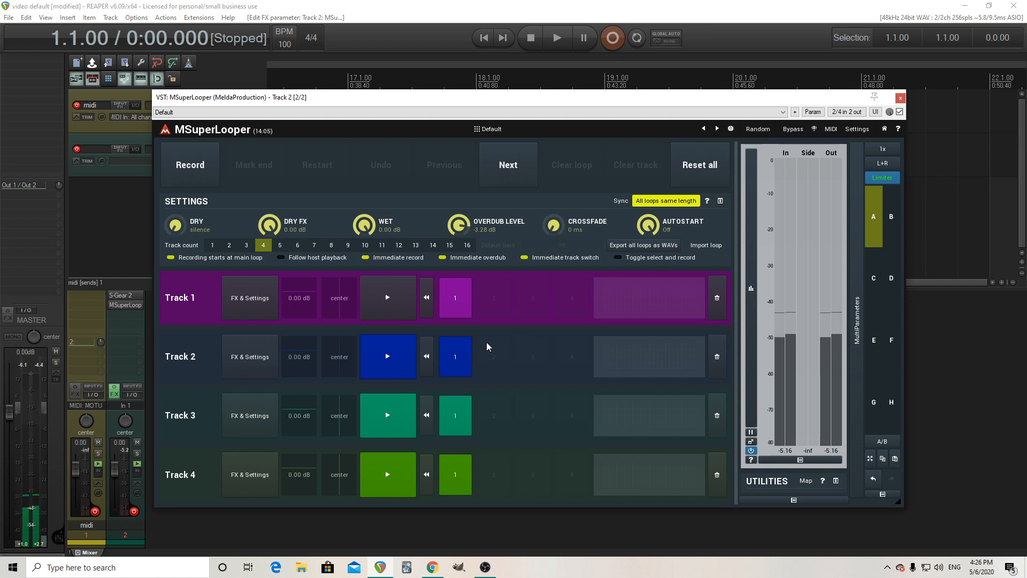
Step: Open Track 2's effects settings and insert a DelayMB effect under the input of the first column
{"action": "left_click", "coordinate": [266, 370]}
{"action": "left_click", "coordinate": [297, 257]}
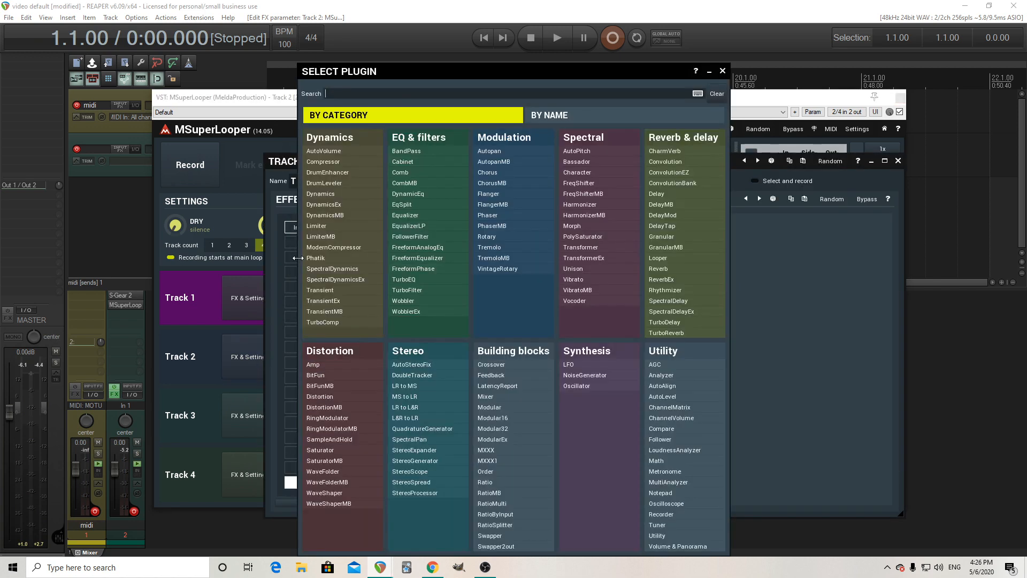
{"action": "left_click", "coordinate": [661, 204]}
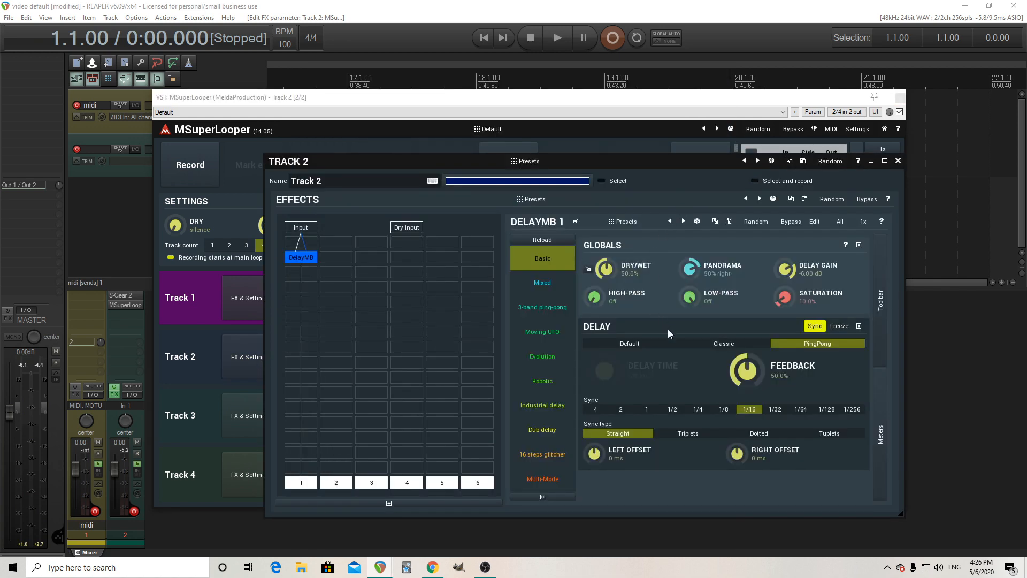
Step: Show DelayMB in its own window and set a dotted 1/8 synced delay with the panorama centred
{"action": "left_click", "coordinate": [576, 222]}
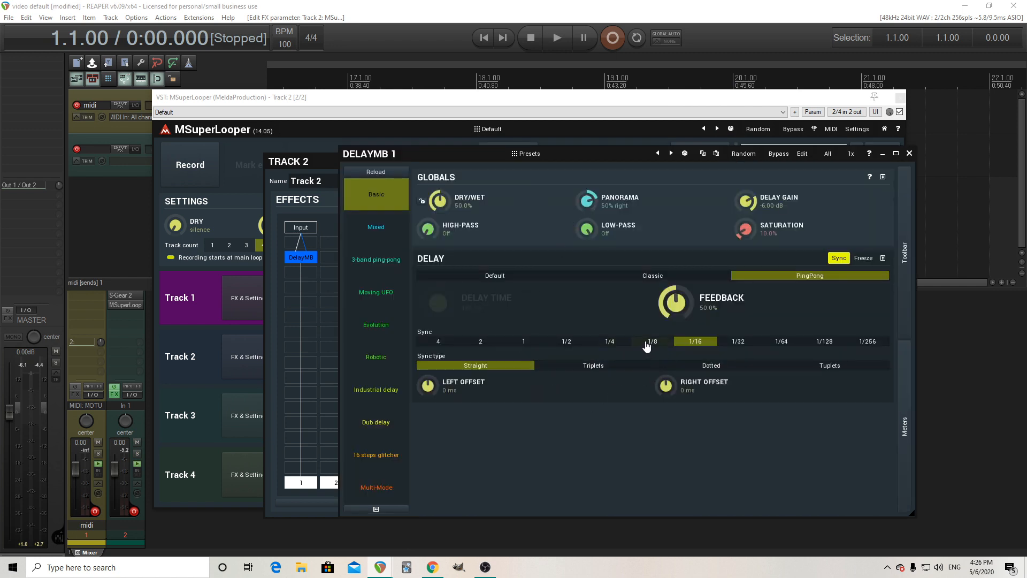
{"action": "left_click", "coordinate": [647, 342]}
{"action": "left_click", "coordinate": [686, 367]}
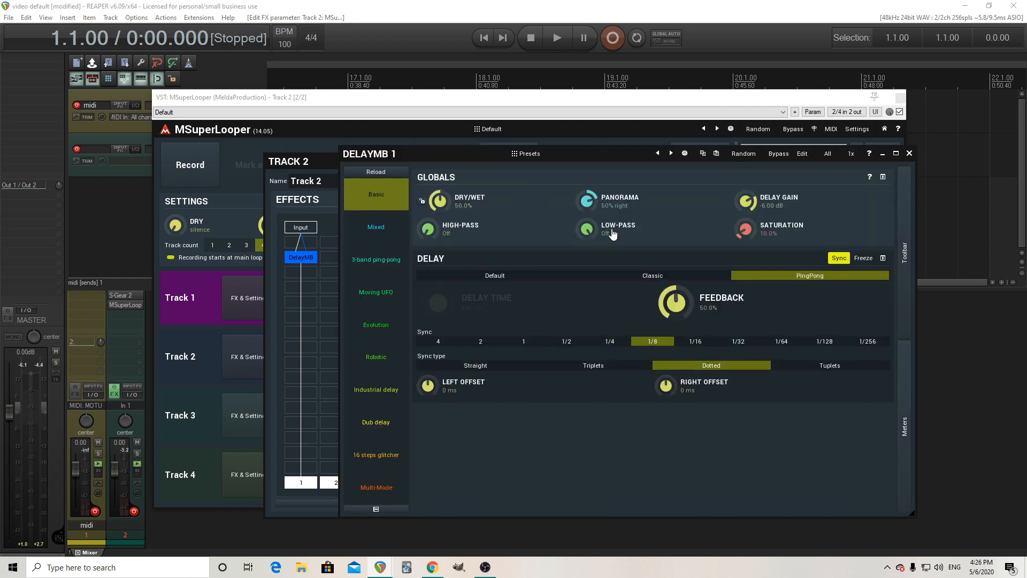
{"action": "double_click", "coordinate": [580, 201]}
Step: Select looper Track 2, then turn off DelayMB's sync, set delay time to 389 ms and low-pass to 3229 Hz, and close its window
{"action": "left_click", "coordinate": [176, 362]}
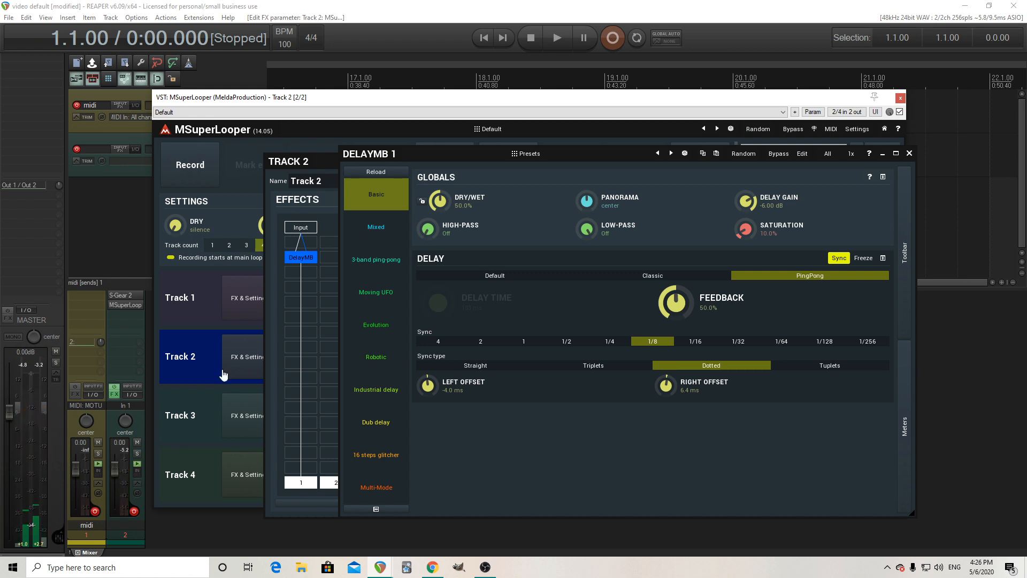
{"action": "left_click", "coordinate": [845, 261]}
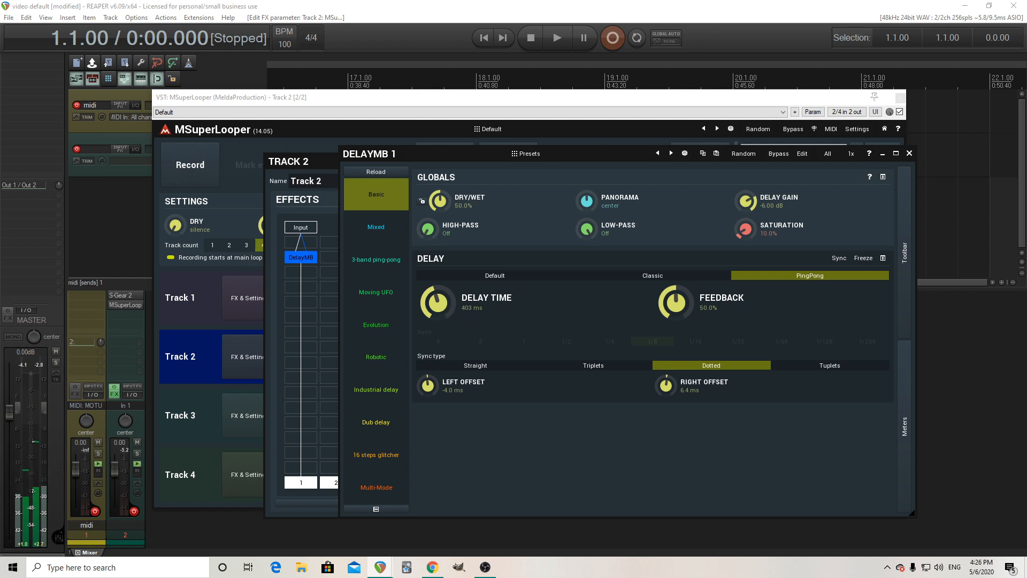
{"action": "mouse_move", "coordinate": [449, 308]}
{"action": "left_mouse_down"}
{"action": "mouse_move", "coordinate": [449, 322]}
{"action": "mouse_move", "coordinate": [449, 297]}
{"action": "left_mouse_up"}
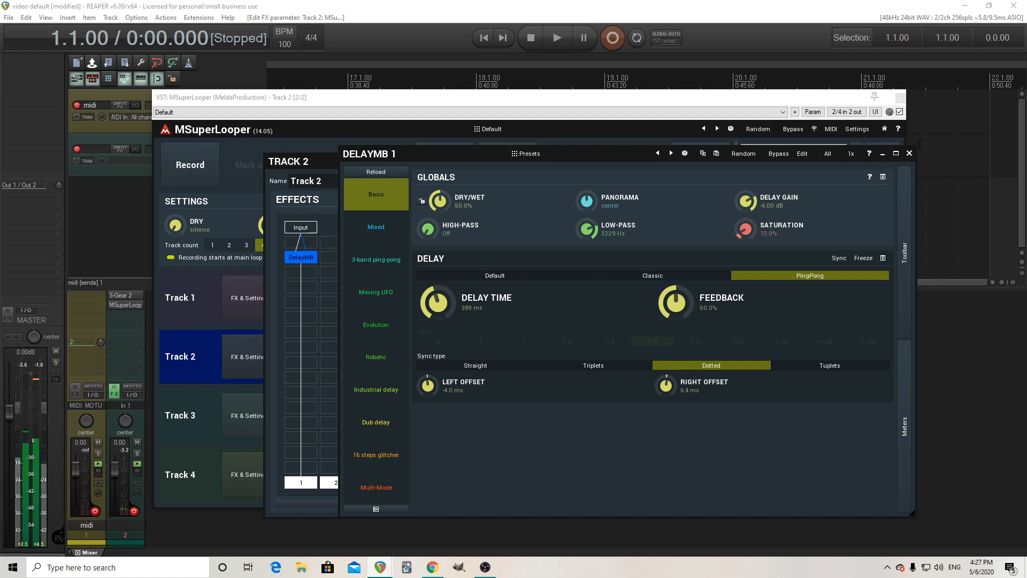
{"action": "left_click", "coordinate": [909, 153]}
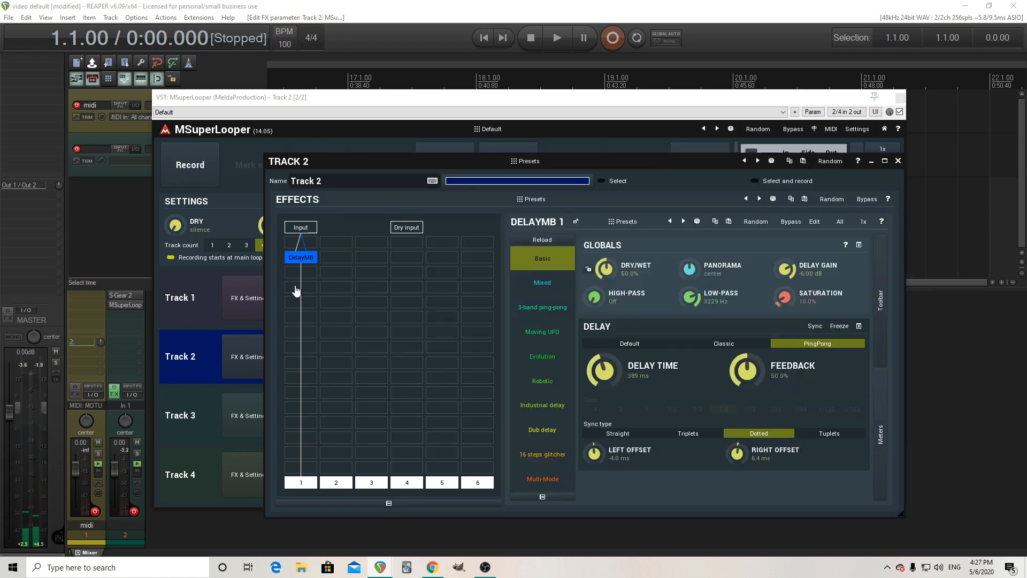
Step: Insert a CharmVerb reverb directly below DelayMB in Track 2's effects chain
{"action": "left_click", "coordinate": [301, 274]}
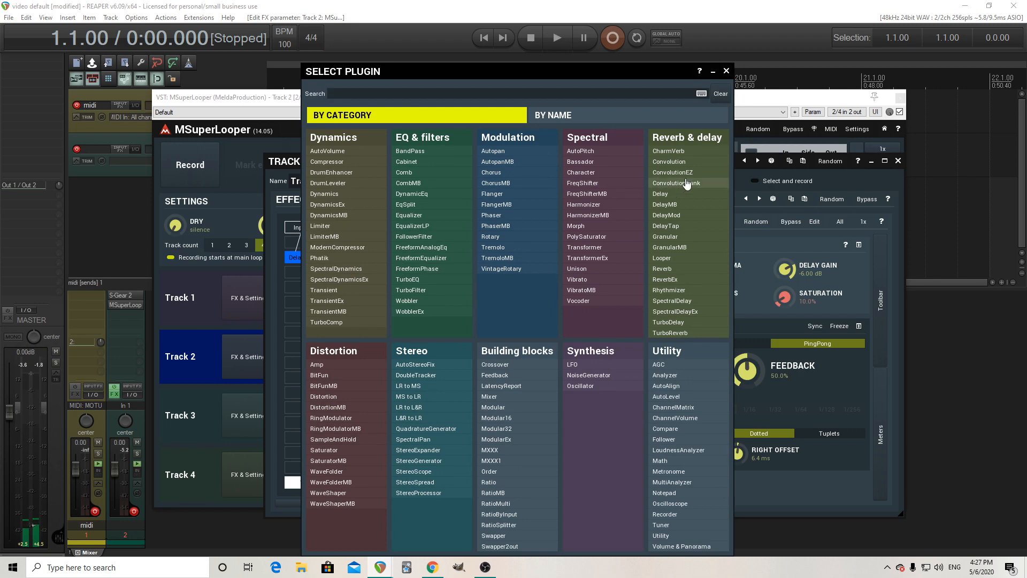
{"action": "left_click", "coordinate": [685, 152]}
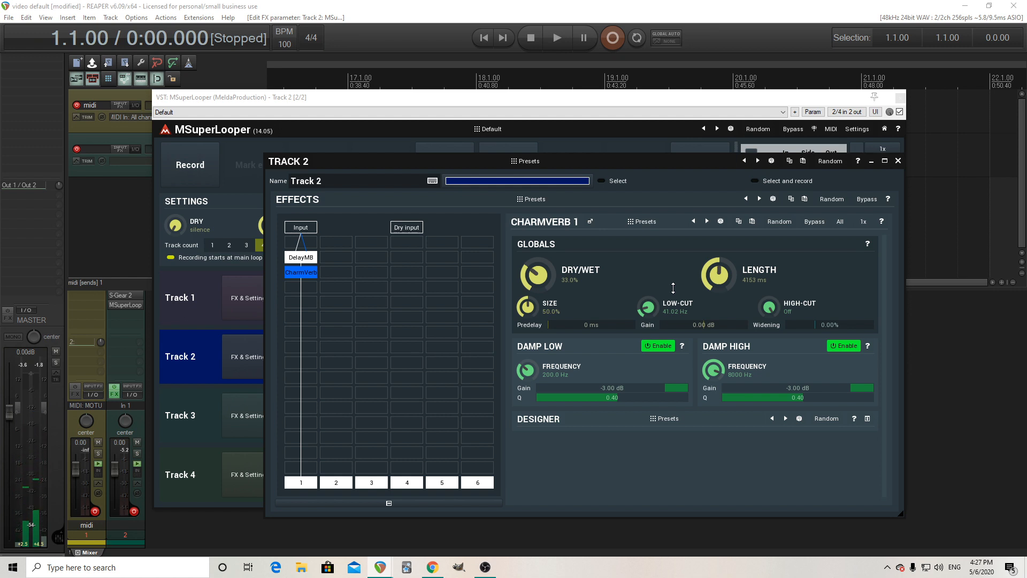
Step: Adjust CharmVerb's dry/wet mix in Track 2's effects and close that track's settings window
{"action": "left_click_drag", "start_coordinate": [548, 276], "coordinate": [548, 274]}
{"action": "left_click", "coordinate": [899, 161]}
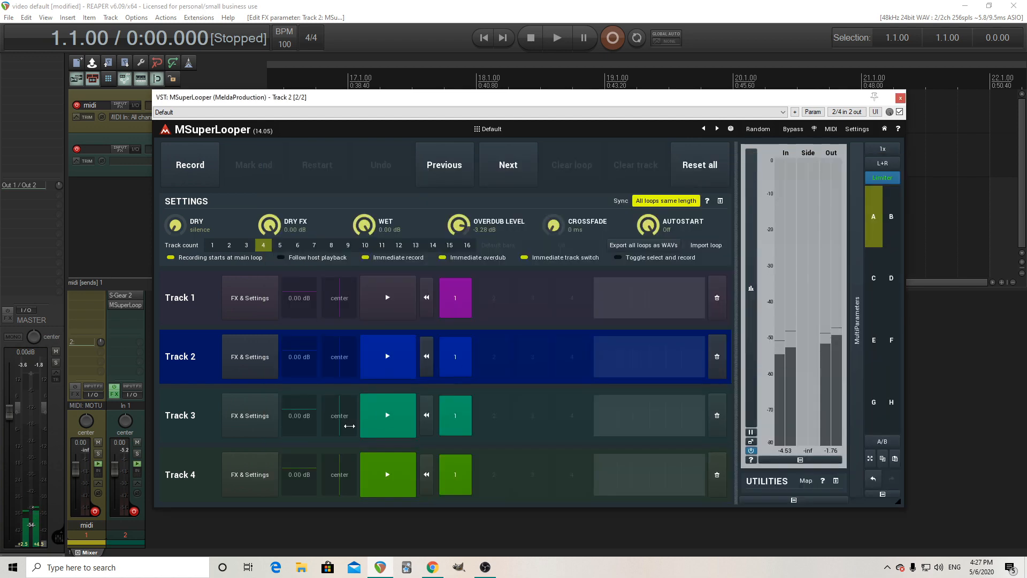
Step: Insert DelayMB under Track 3's input in the first column, set its sync to dotted 1/8, and close the track's settings
{"action": "left_click", "coordinate": [214, 423]}
{"action": "left_click", "coordinate": [249, 416]}
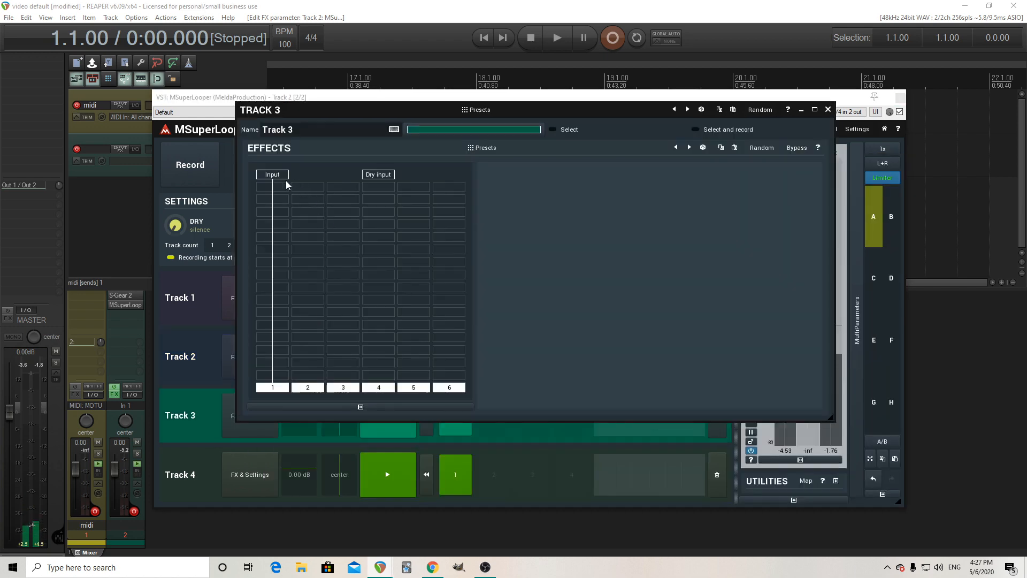
{"action": "left_click", "coordinate": [275, 197]}
{"action": "left_click", "coordinate": [635, 205]}
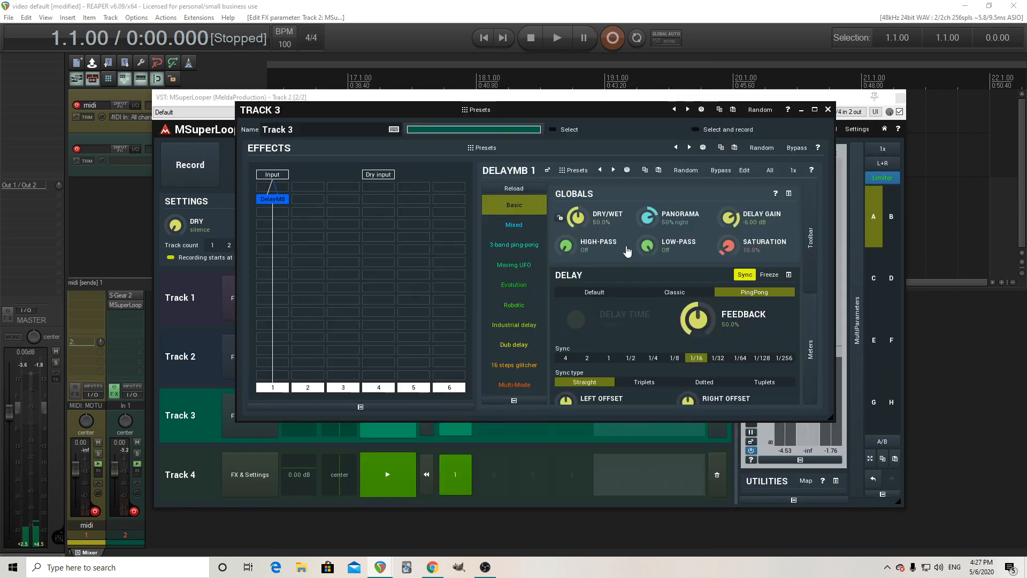
{"action": "left_click", "coordinate": [675, 357]}
{"action": "left_click", "coordinate": [702, 383]}
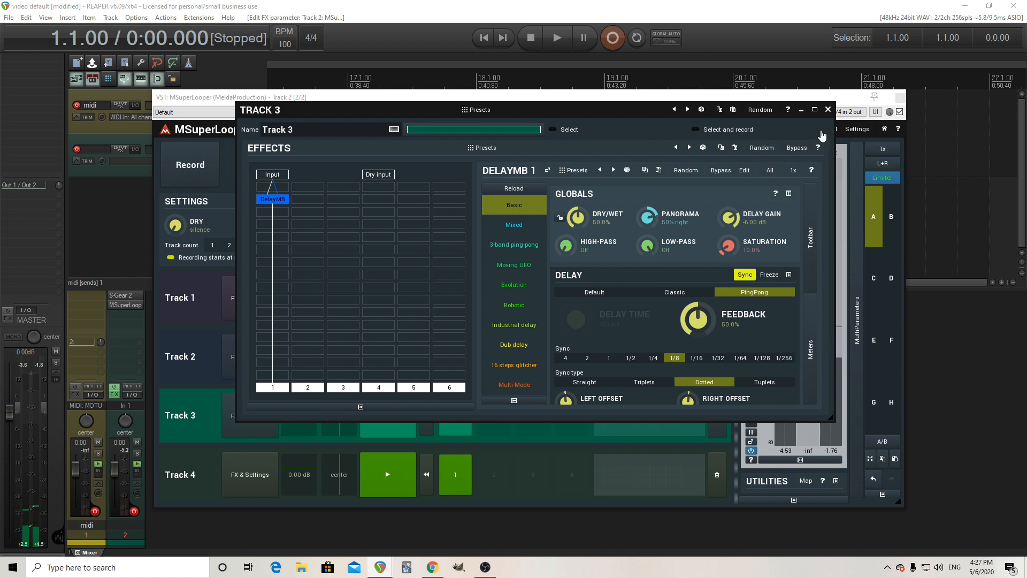
{"action": "left_click", "coordinate": [828, 109]}
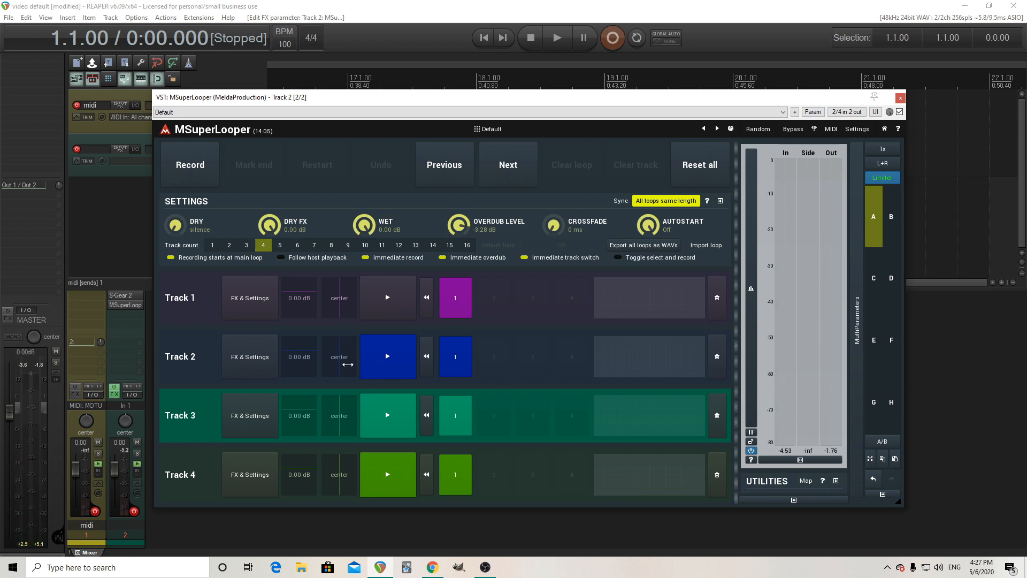
Step: Switch the active looper track between Track 1 and Track 2, return to Track 1, and reset all loops
{"action": "left_click", "coordinate": [191, 303]}
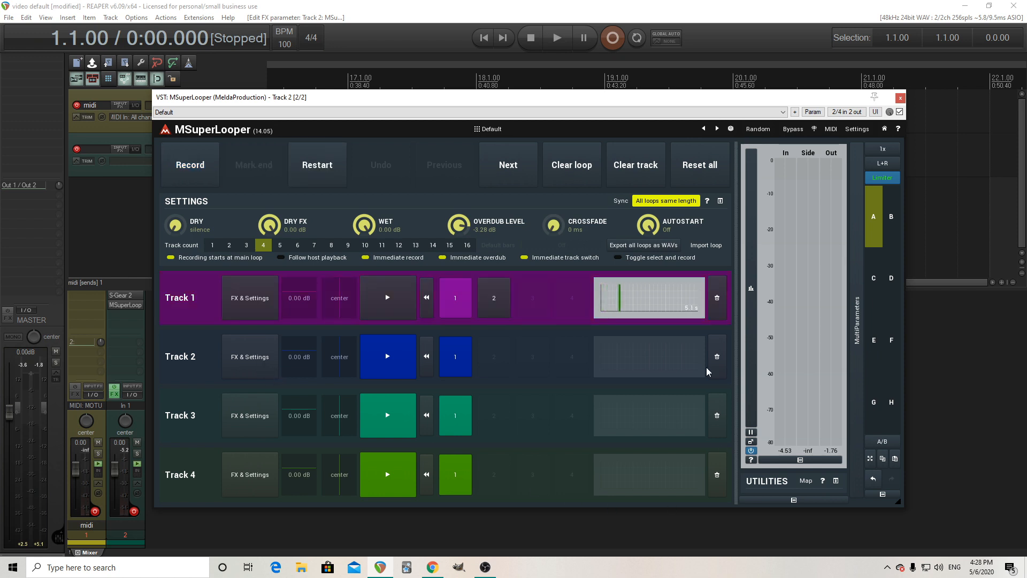
{"action": "left_click", "coordinate": [188, 364]}
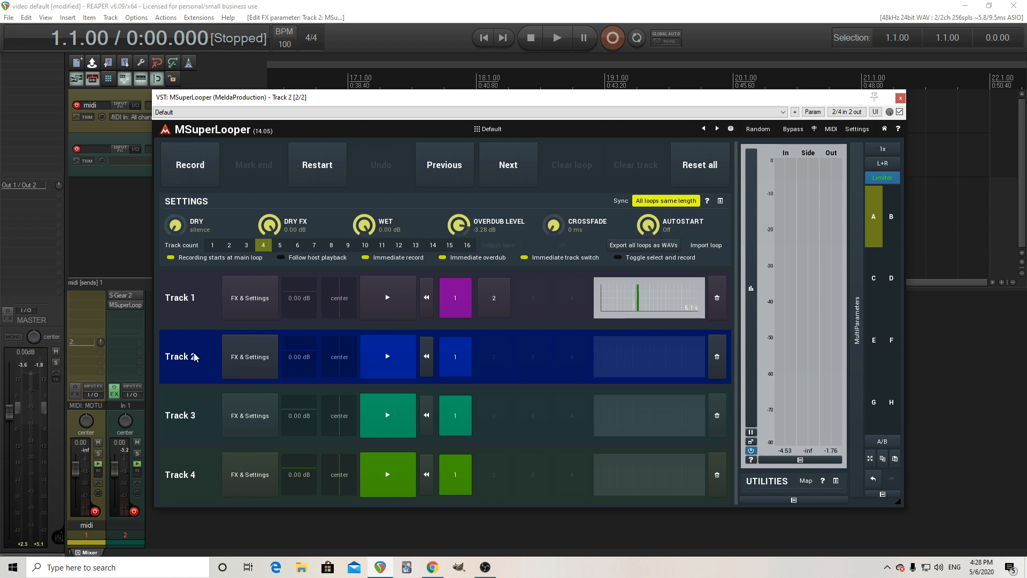
{"action": "left_click", "coordinate": [200, 311]}
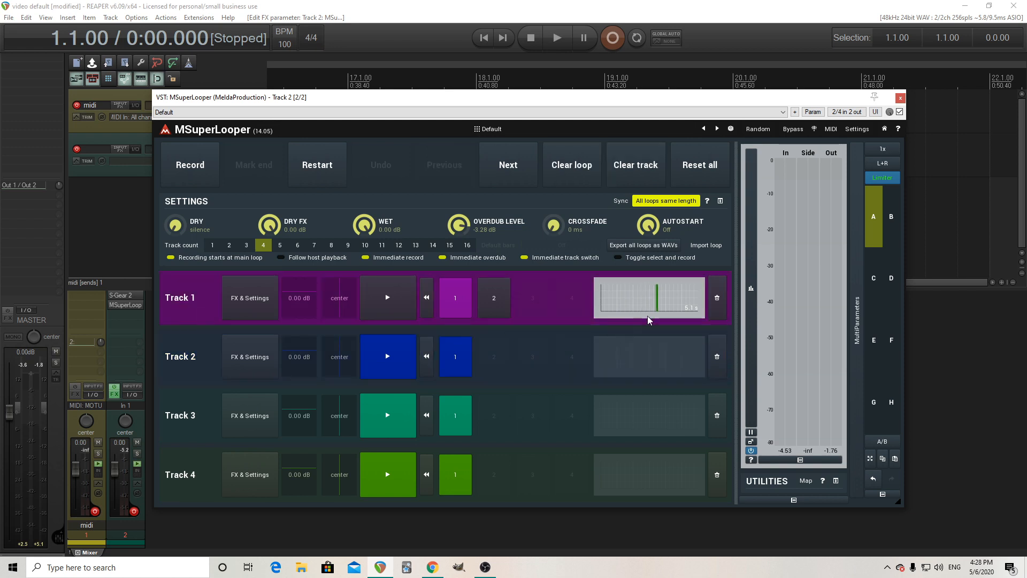
{"action": "left_click", "coordinate": [698, 183]}
Step: Make looper Track 2 active and lower its volume to -7.92 dB
{"action": "left_click", "coordinate": [169, 334]}
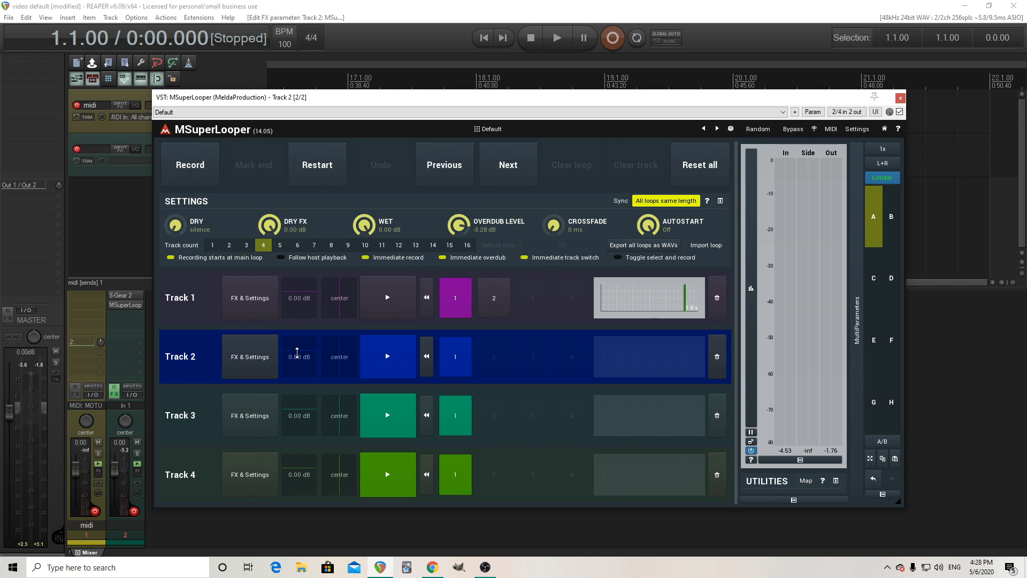
{"action": "left_click_drag", "start_coordinate": [297, 352], "coordinate": [297, 364]}
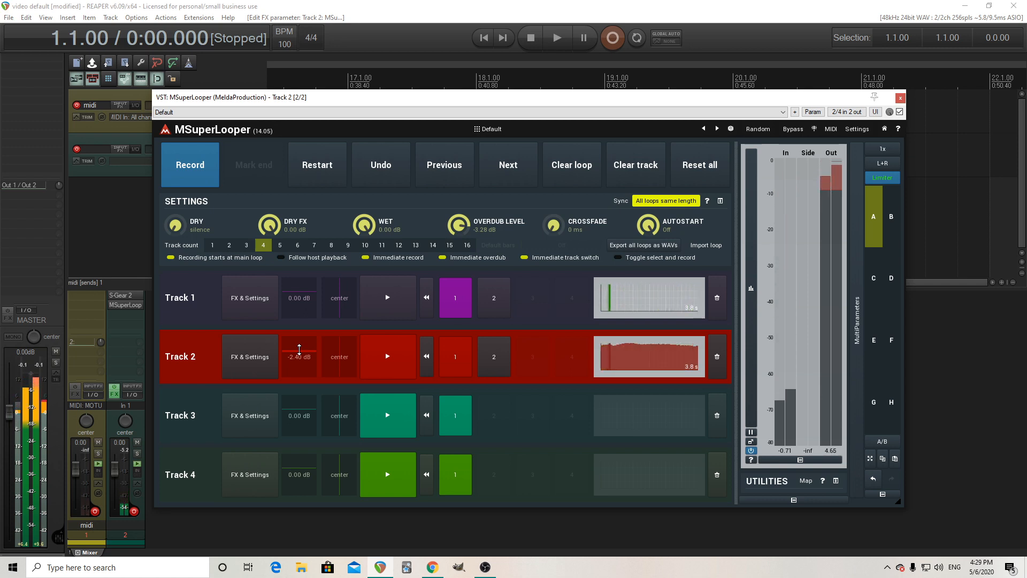
{"action": "left_click_drag", "start_coordinate": [299, 350], "coordinate": [299, 355]}
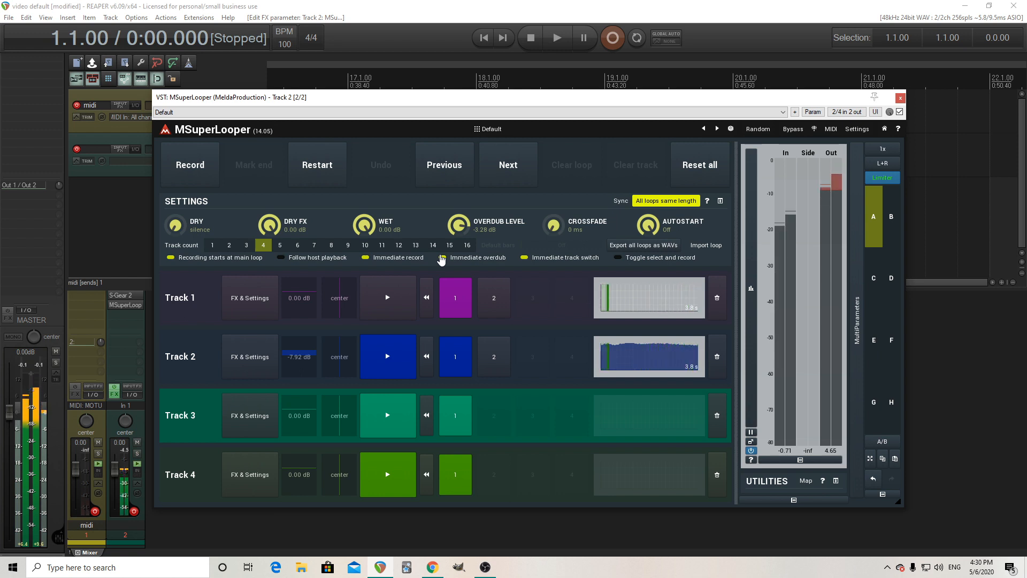
Step: Lower the looper's overall Wet level to -2.14 dB and stop Track 2's playback
{"action": "left_click_drag", "start_coordinate": [365, 225], "coordinate": [365, 229]}
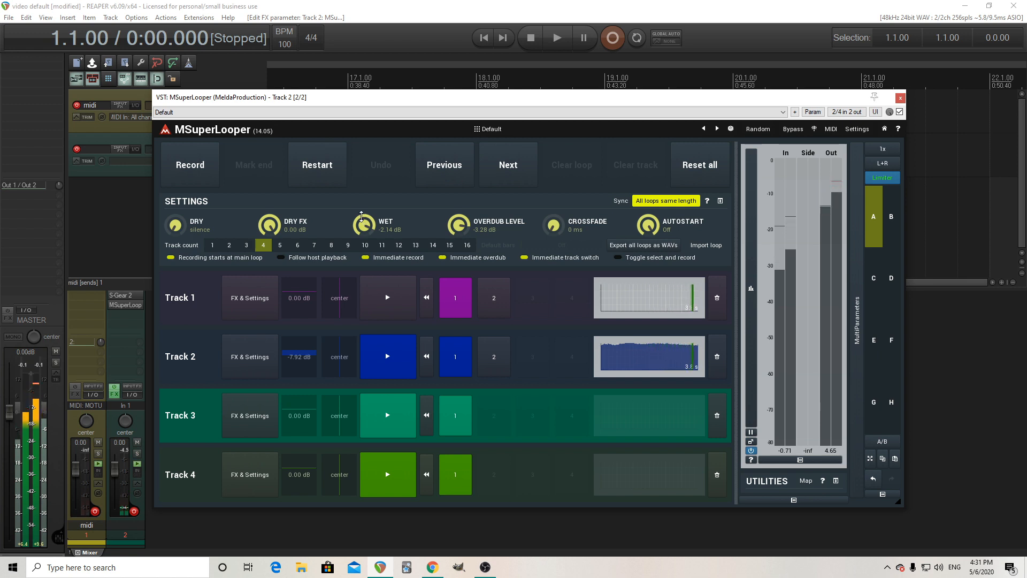
{"action": "left_click", "coordinate": [403, 365]}
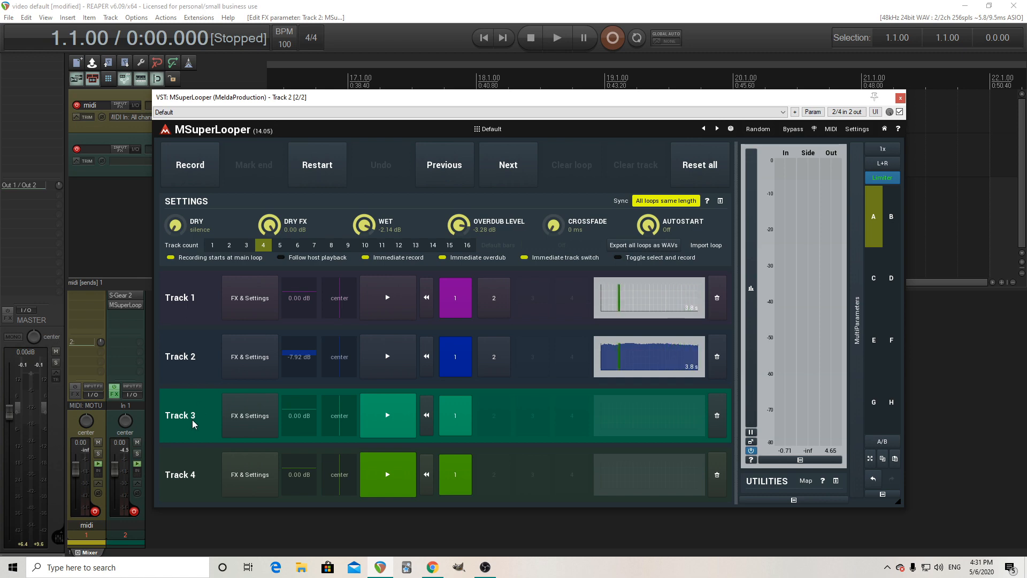
Step: Check Track 3's DelayMB settings, close them, and switch Track 2 to its loop slot 2
{"action": "left_click", "coordinate": [239, 415]}
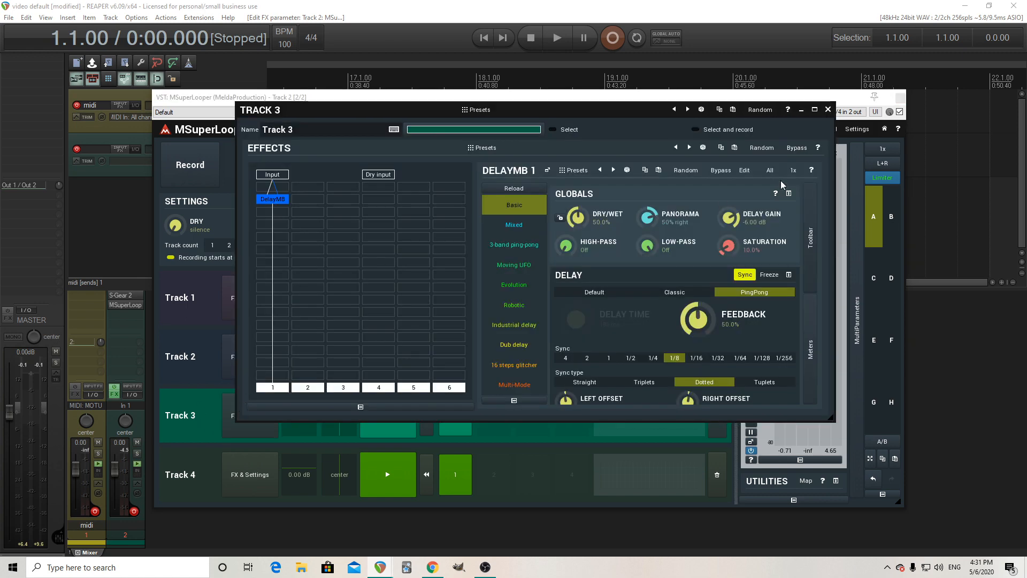
{"action": "left_click", "coordinate": [828, 109]}
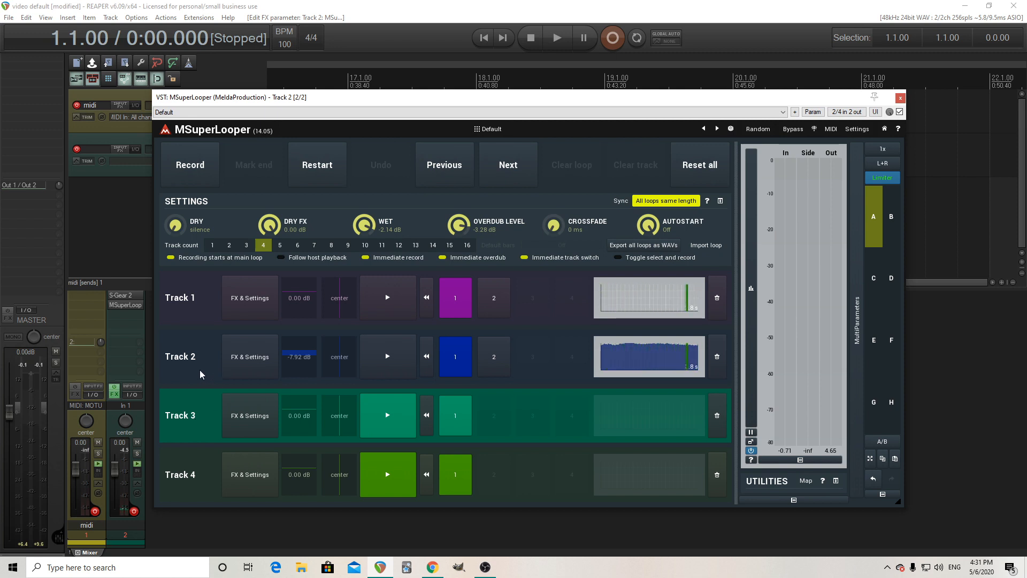
{"action": "left_click", "coordinate": [489, 362]}
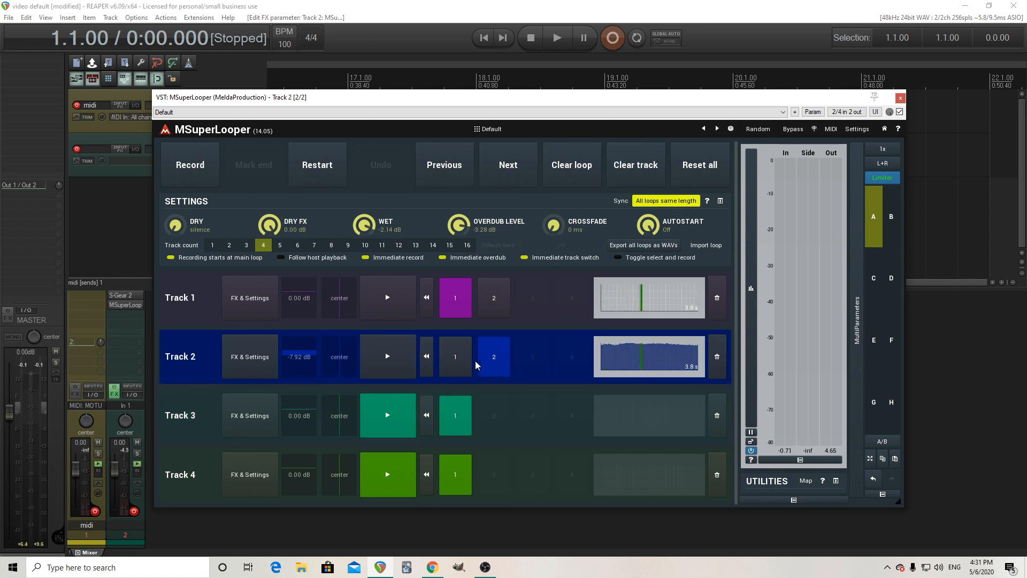